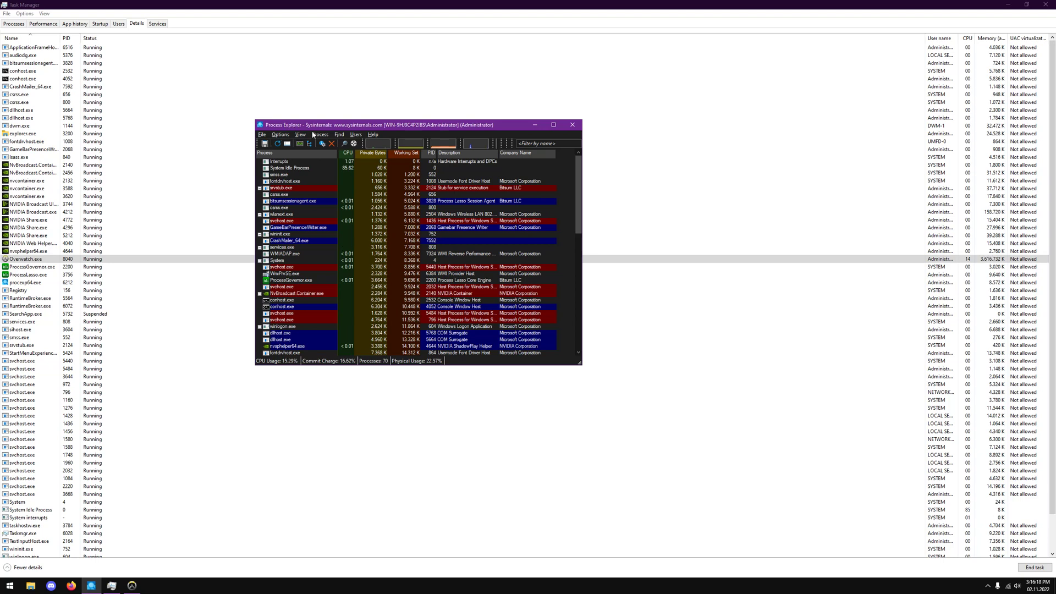
Select WMIADAP.exe in the process list and scroll further down
left_click(355, 253)
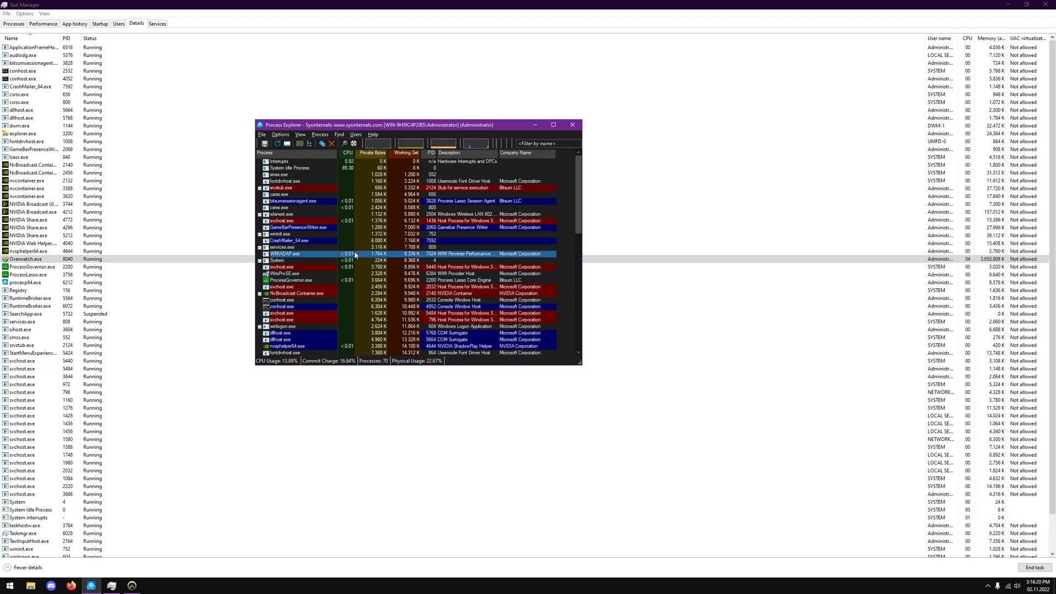
scroll(357, 262, "down", 1)
scroll(356, 262, "down", 8)
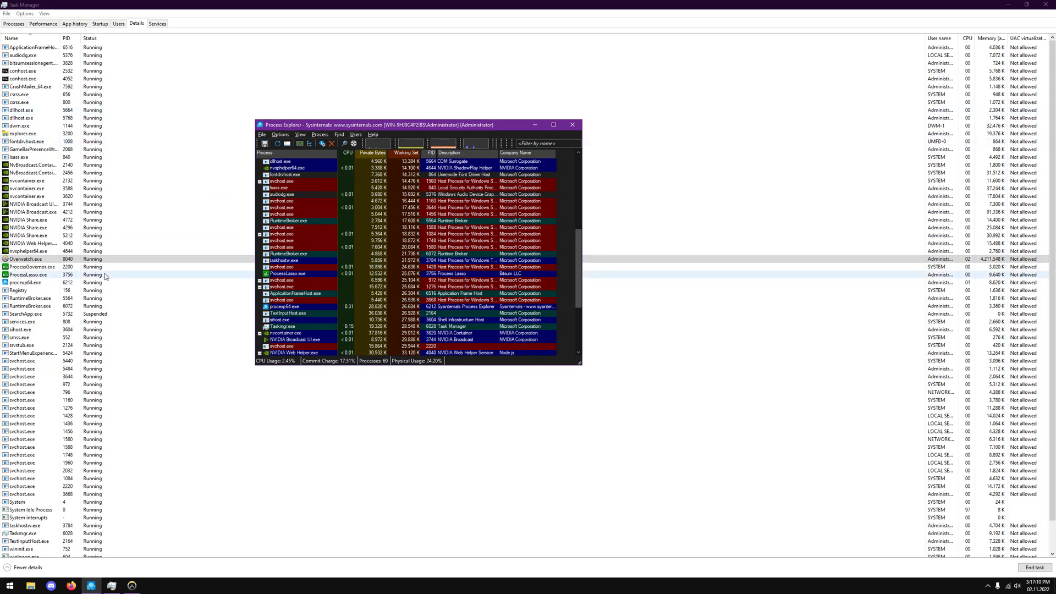
Analyze the wait chain of Overwatch.exe (PID 8040) in Task Manager and review its deadlocked threads
left_click(95, 259)
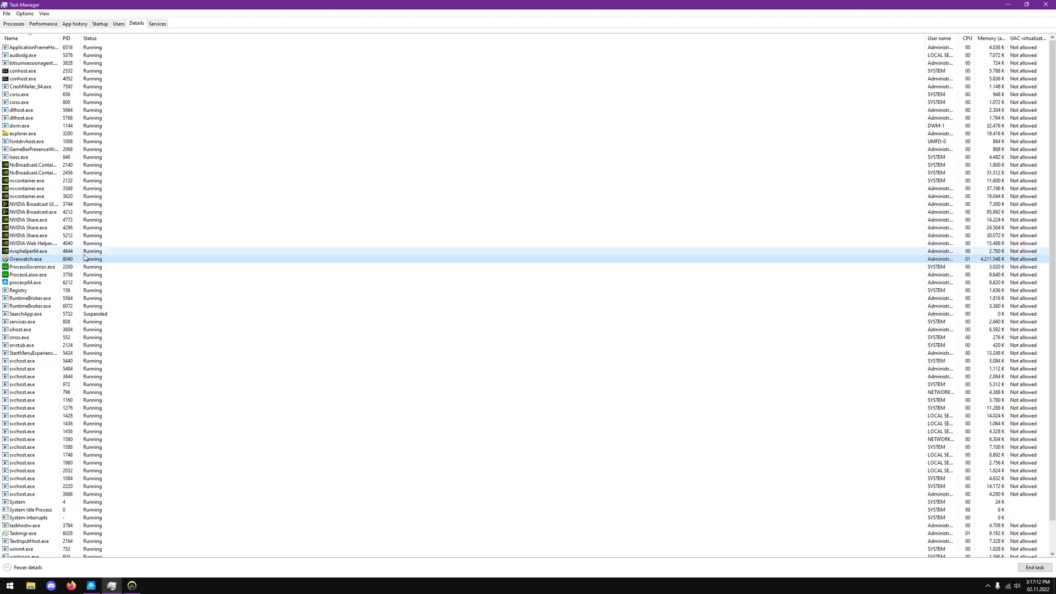
right_click(100, 259)
left_click(144, 315)
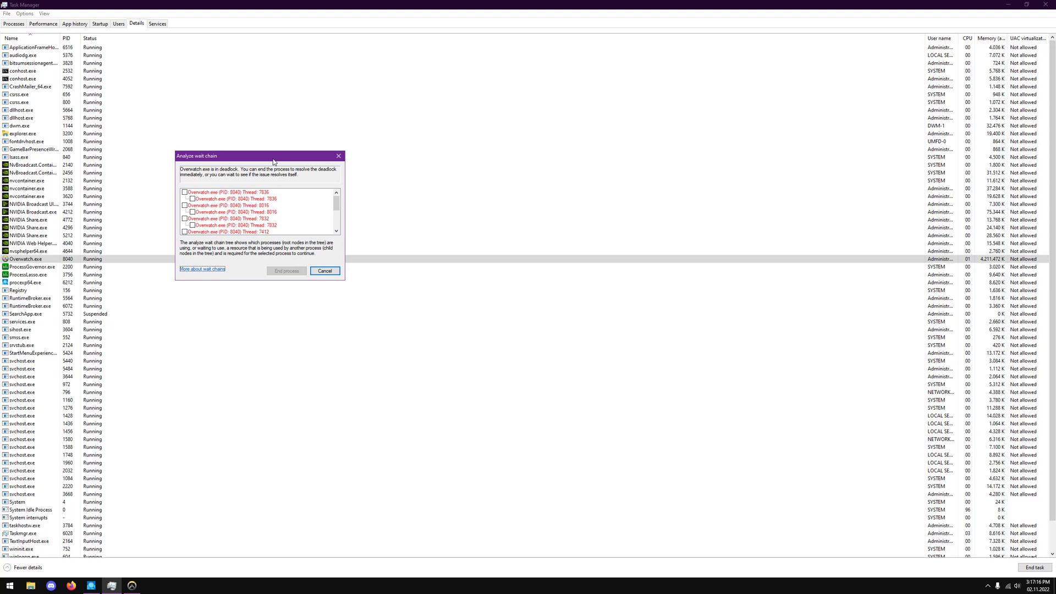
left_click(220, 197)
scroll(224, 199, "down", 2)
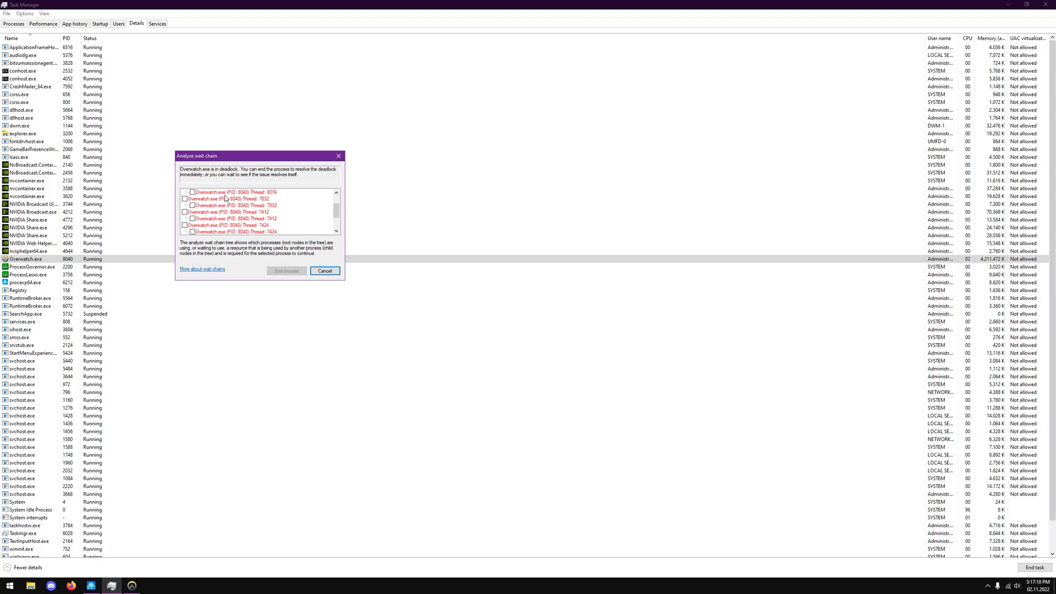
scroll(232, 206, "up", 1)
scroll(237, 223, "up", 1)
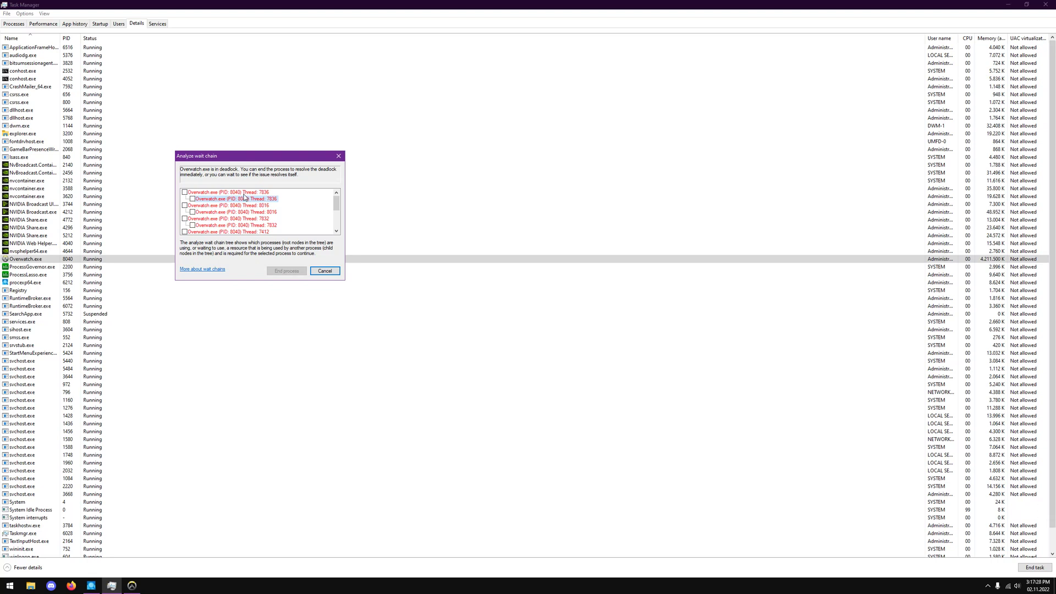
scroll(248, 217, "down", 2)
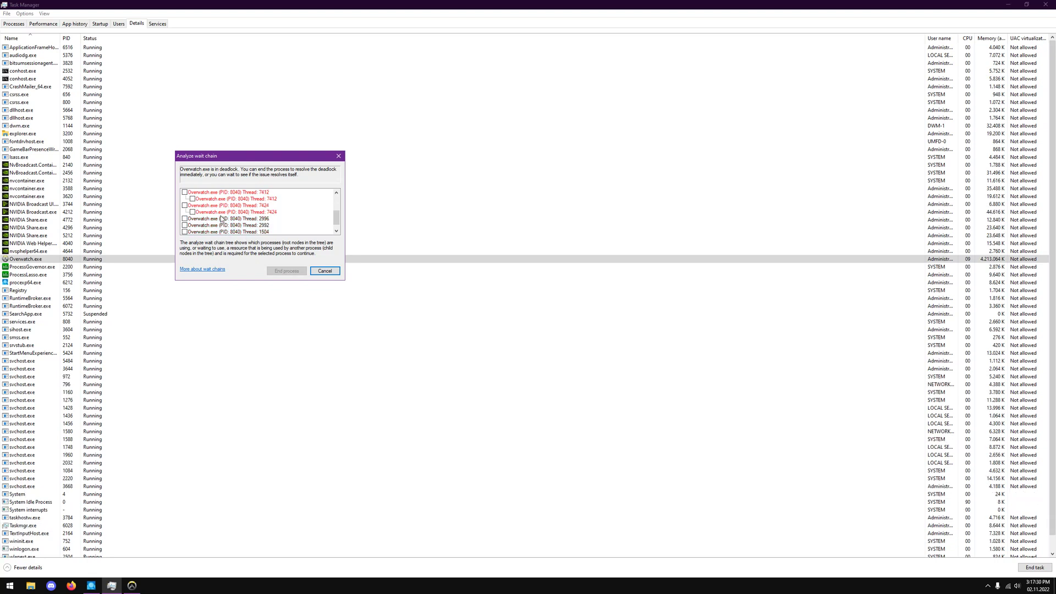
scroll(253, 218, "up", 1)
scroll(252, 218, "up", 1)
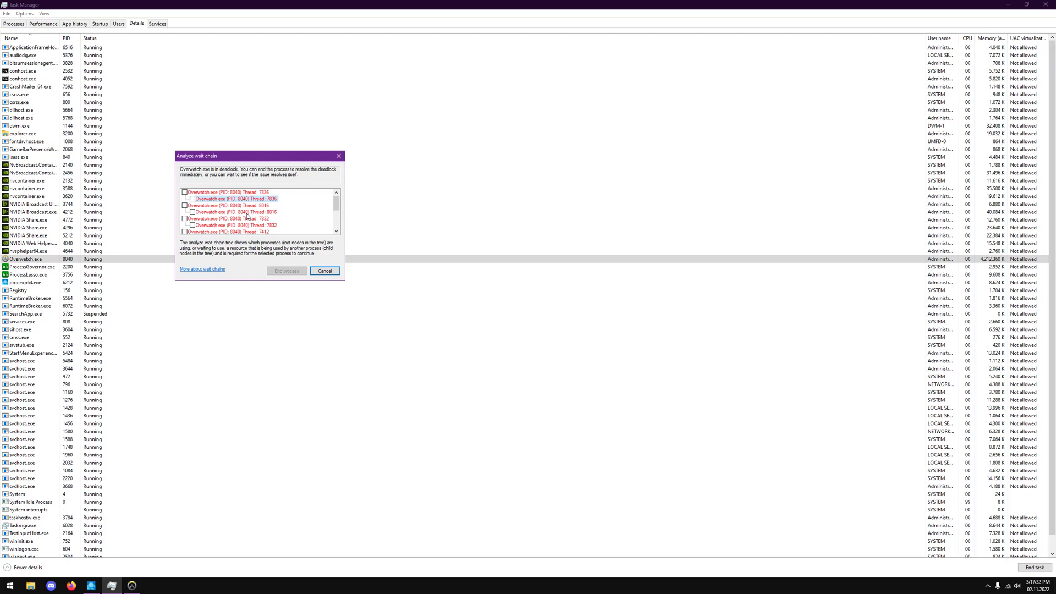
Move Process Explorer beside the wait chain results and scroll to Overwatch.exe
left_click(91, 541)
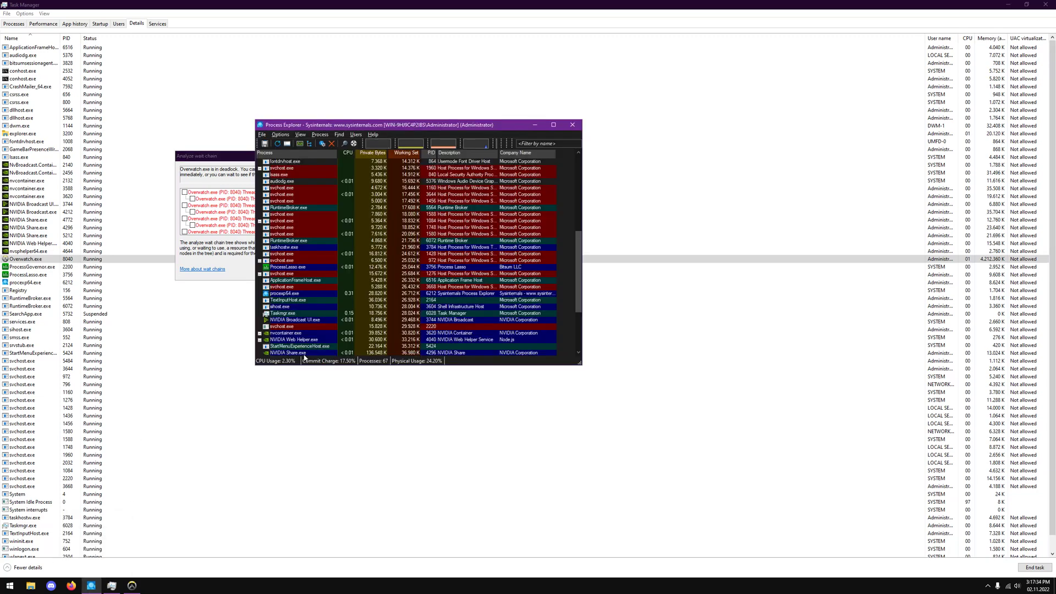
left_click_drag(369, 125, 460, 152)
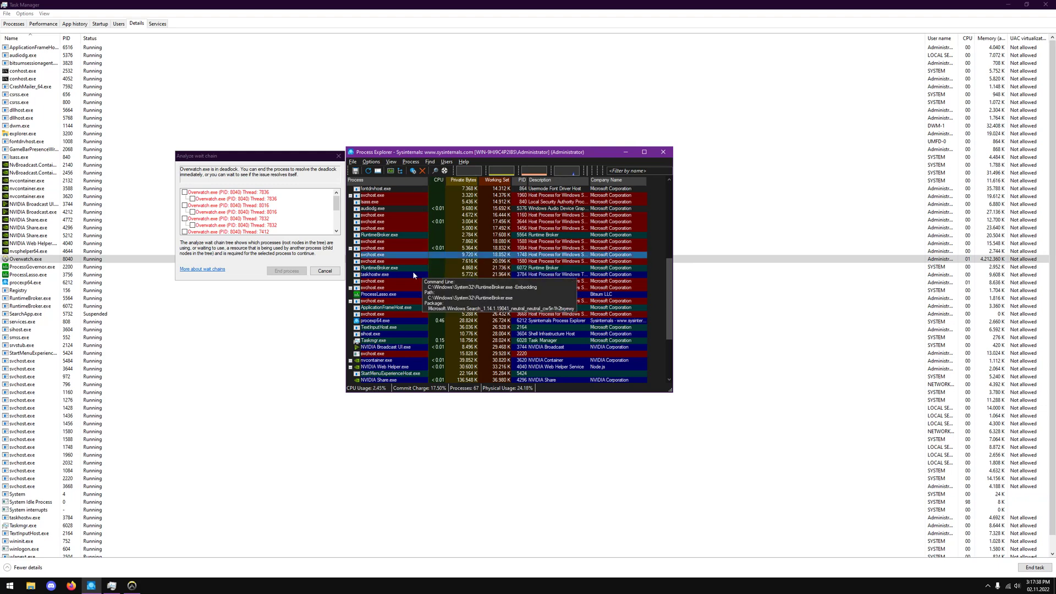
scroll(410, 286, "down", 4)
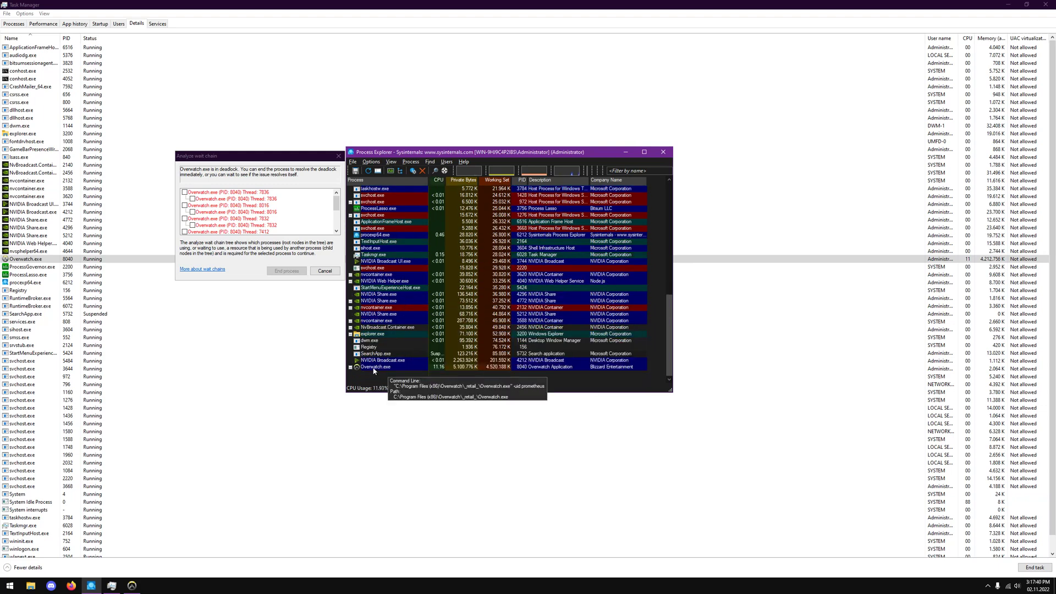
Show the Overwatch.exe thread list in its properties, sorted by thread ID
double_click(372, 368)
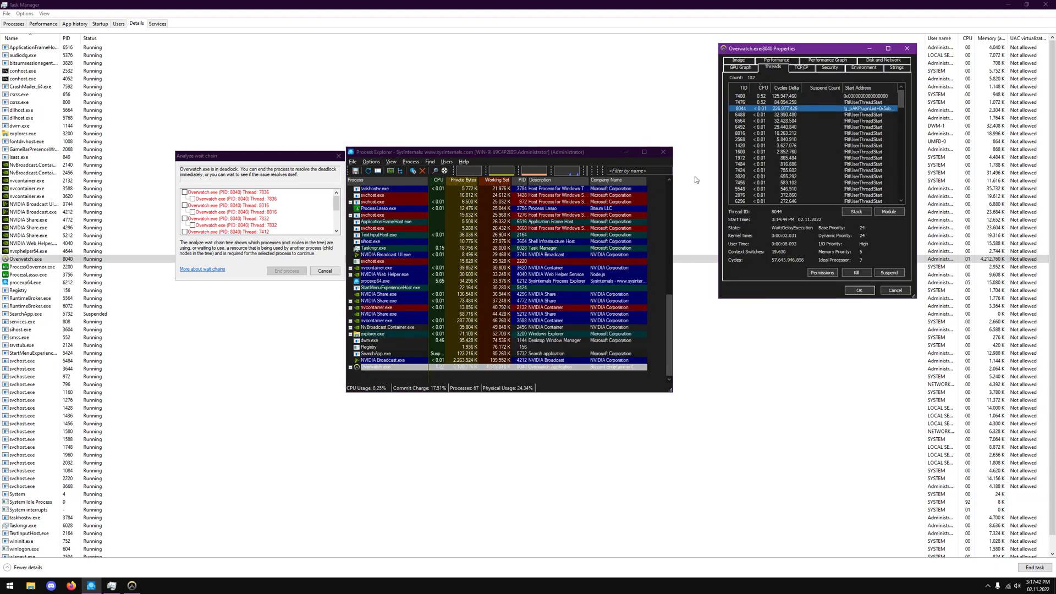
left_click(772, 68)
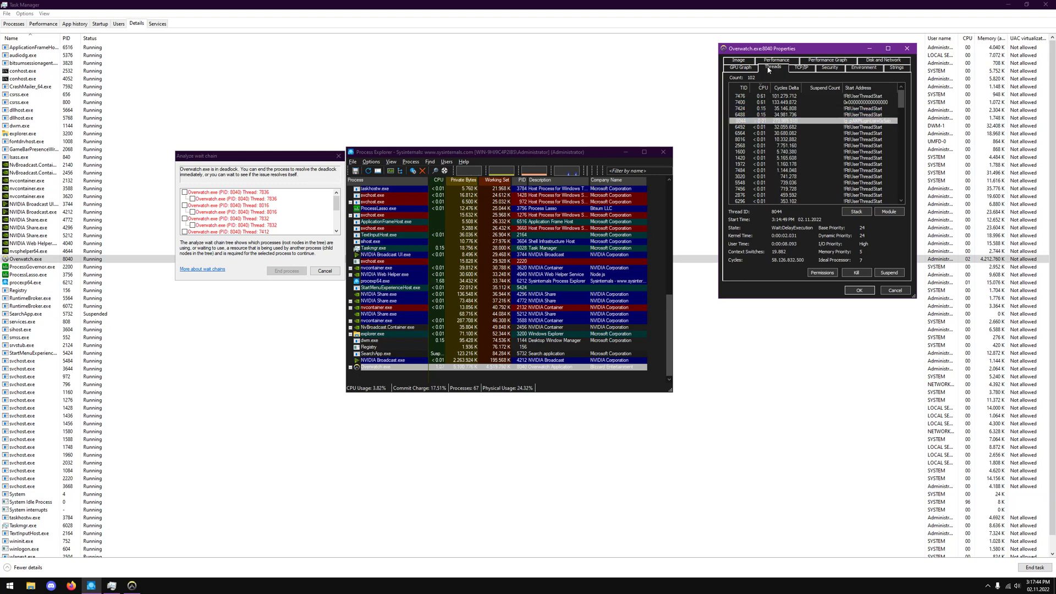
left_click(742, 88)
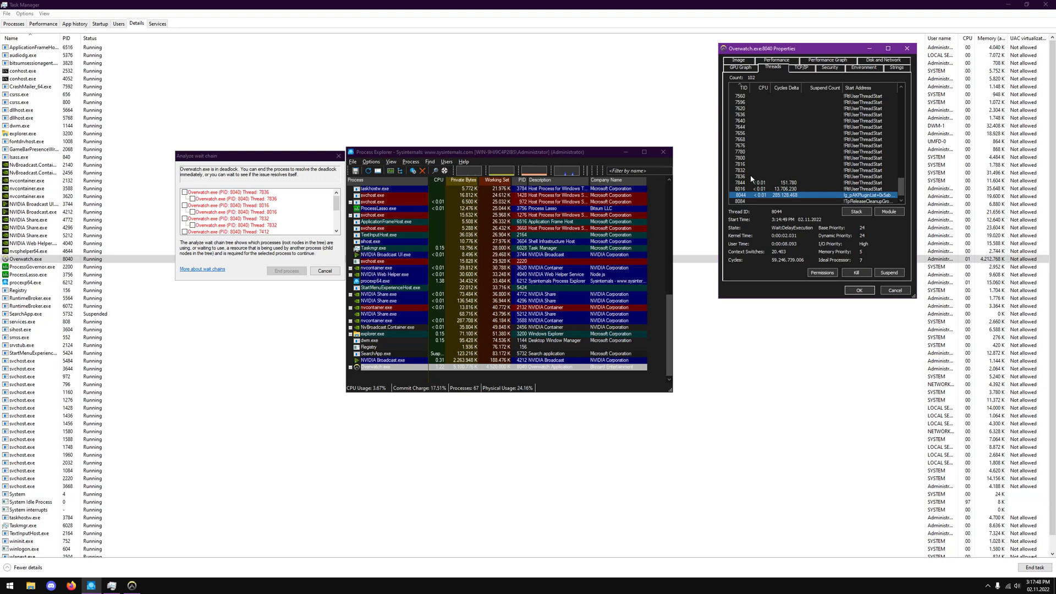
scroll(745, 168, "down", 1)
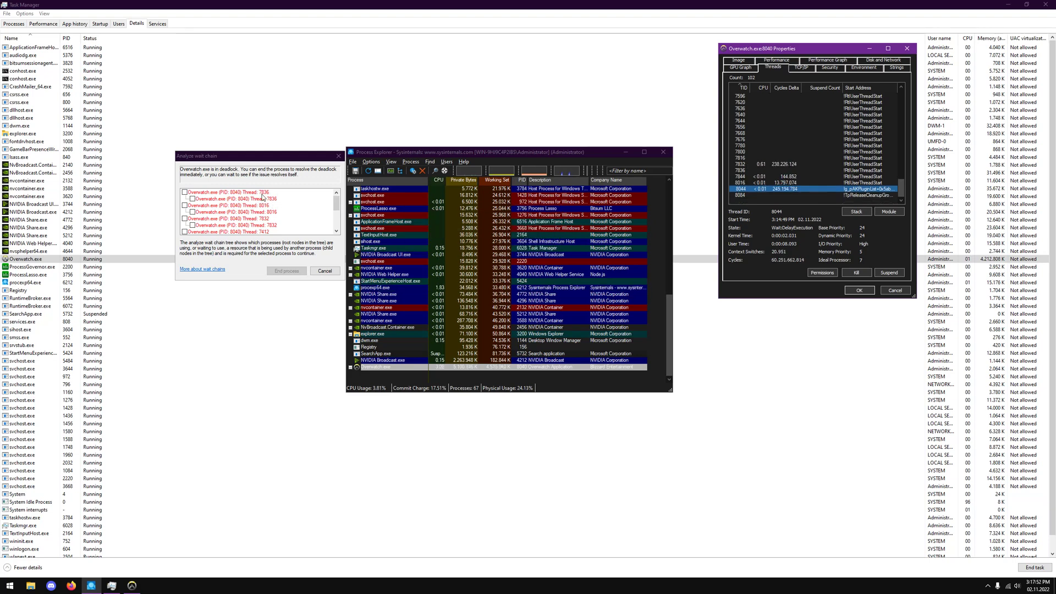
Kill Overwatch threads 7836 and 8016, confirming each kill
left_click(751, 169)
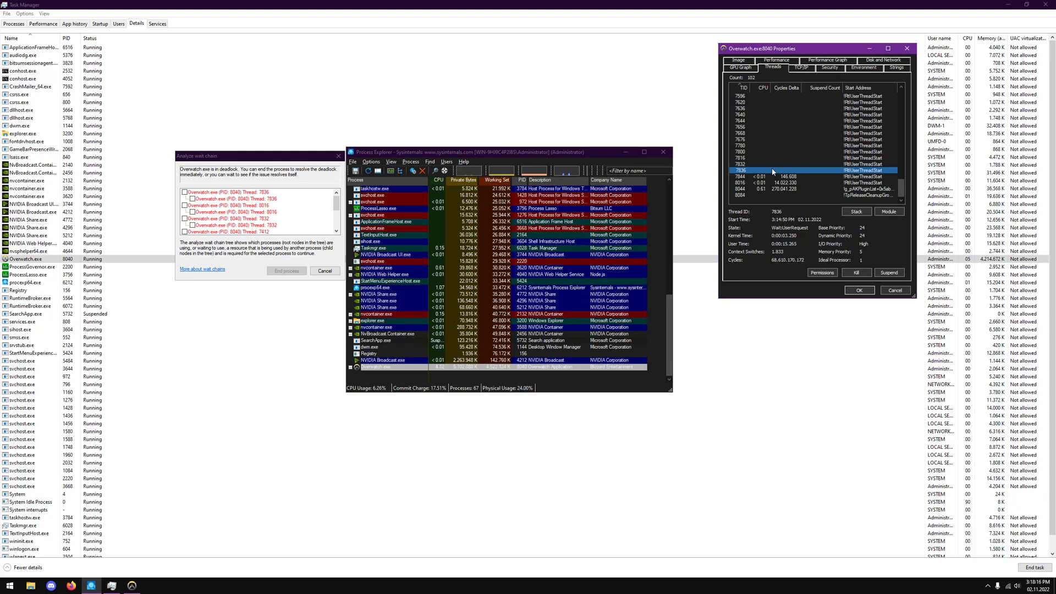
left_click(866, 275)
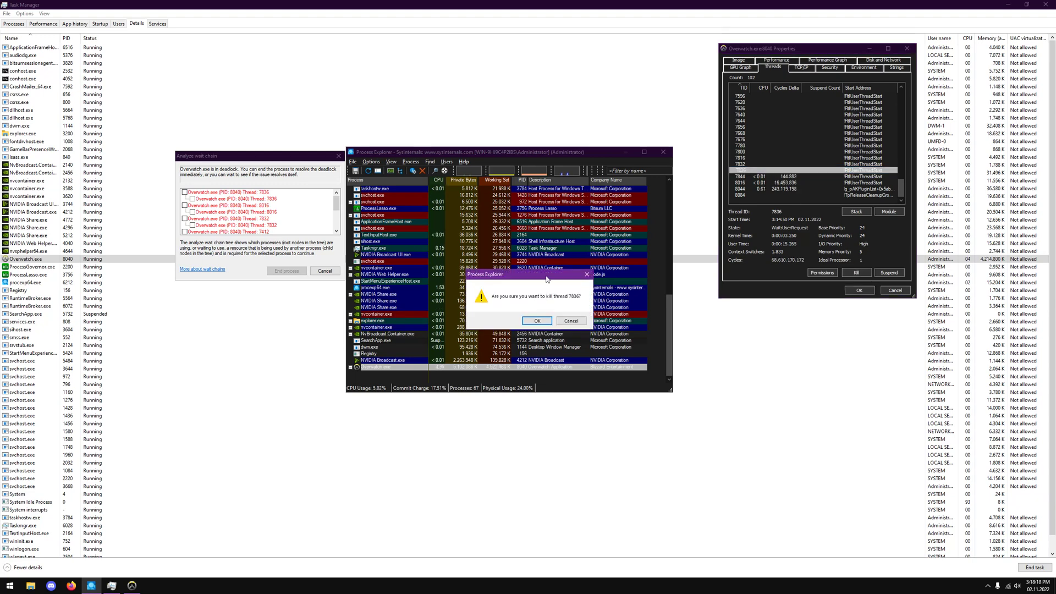
left_click(540, 322)
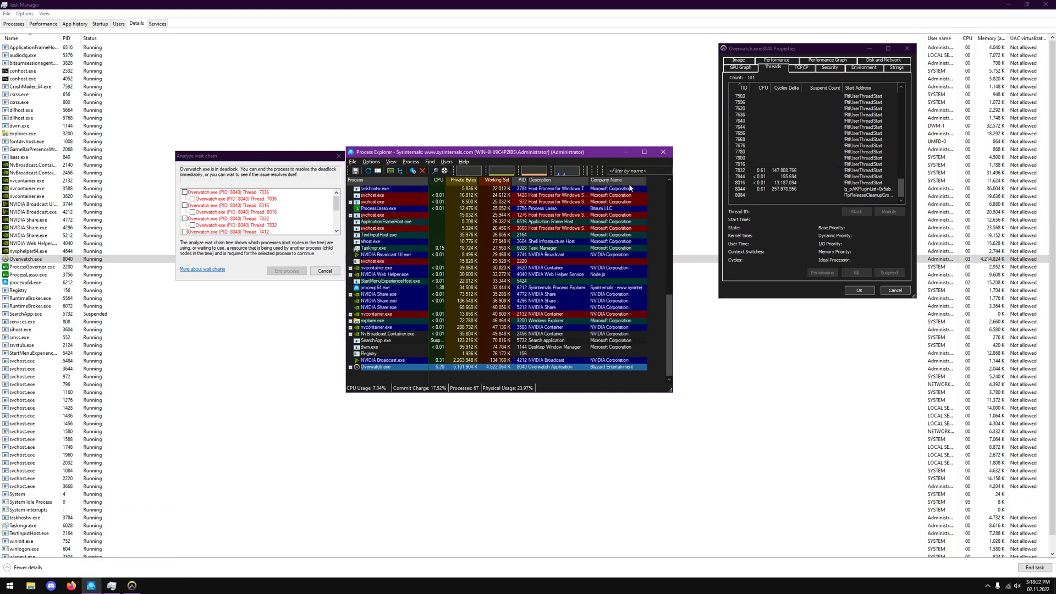
left_click(750, 183)
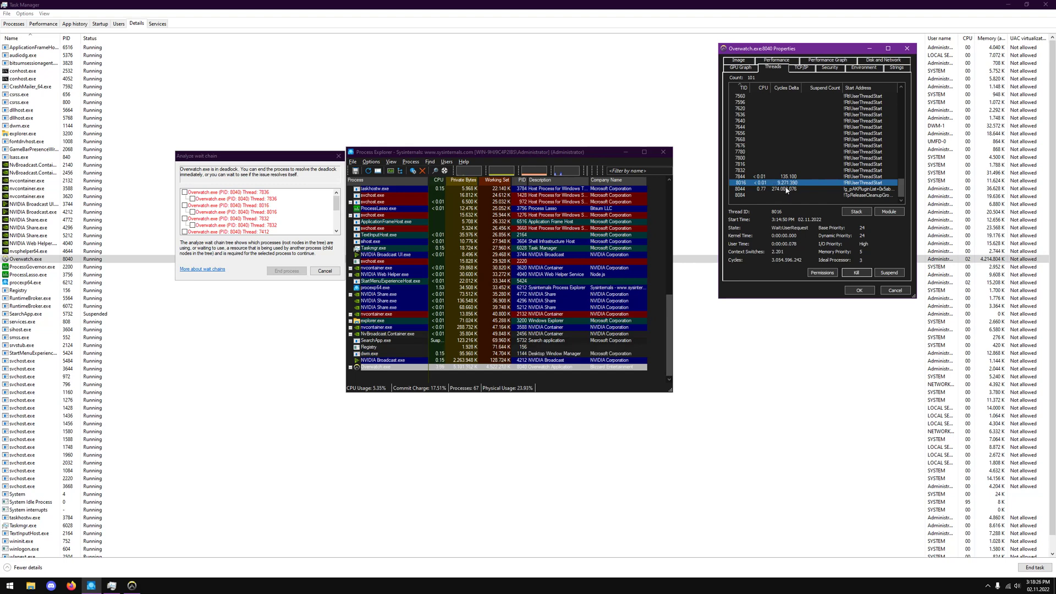
left_click(856, 272)
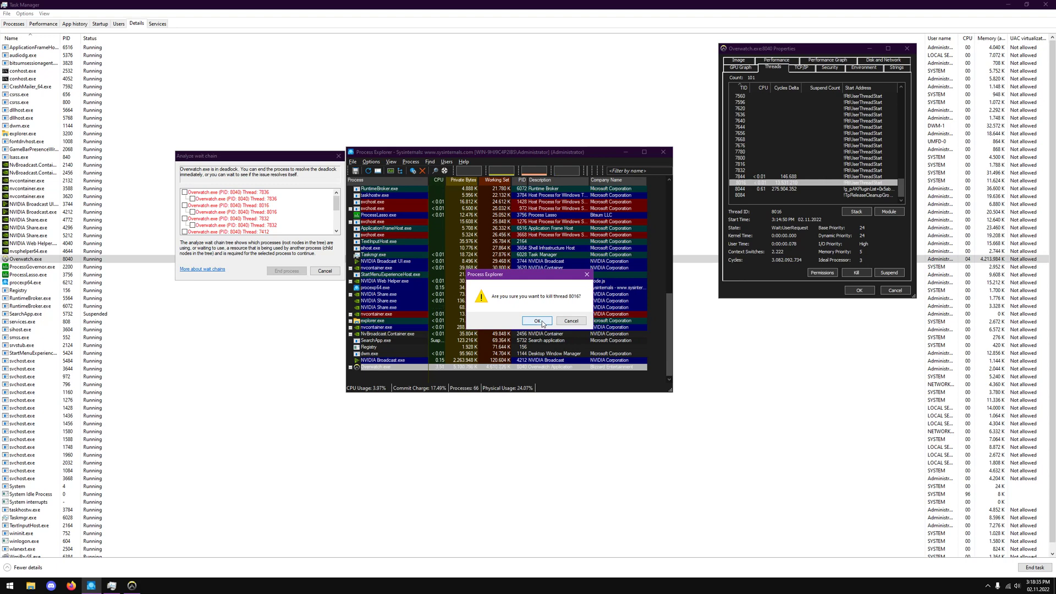
left_click(542, 322)
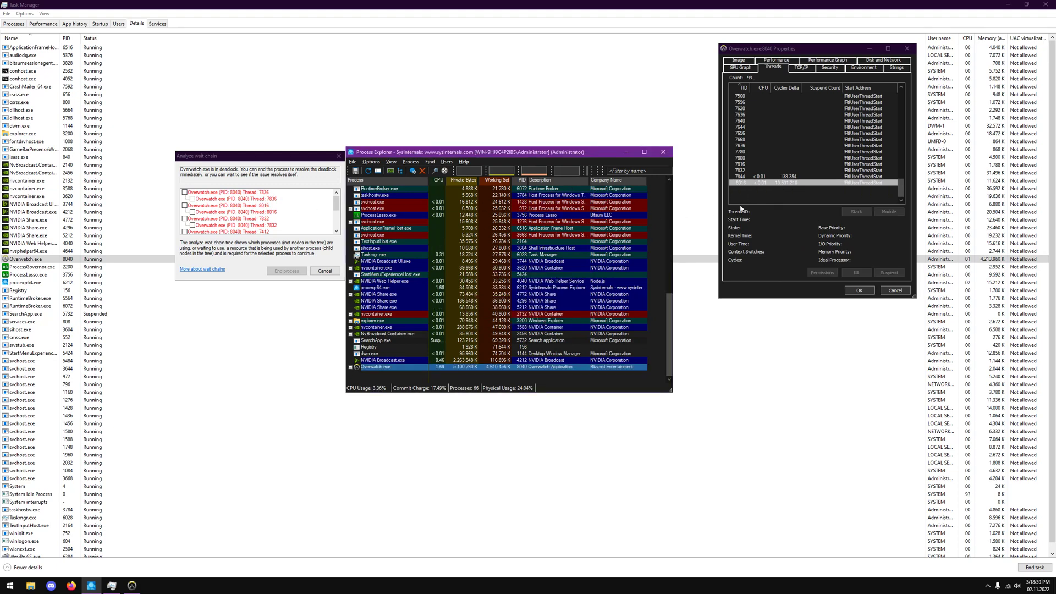
Check the wait chain for remaining deadlocked threads, then kill Overwatch thread 7832
left_click(275, 212)
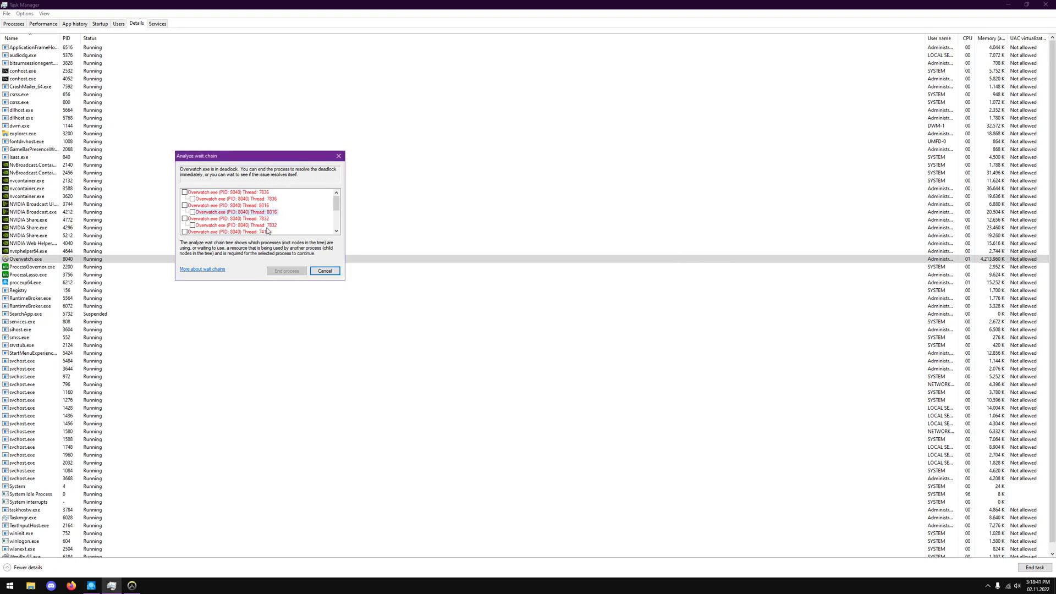
left_click(91, 585)
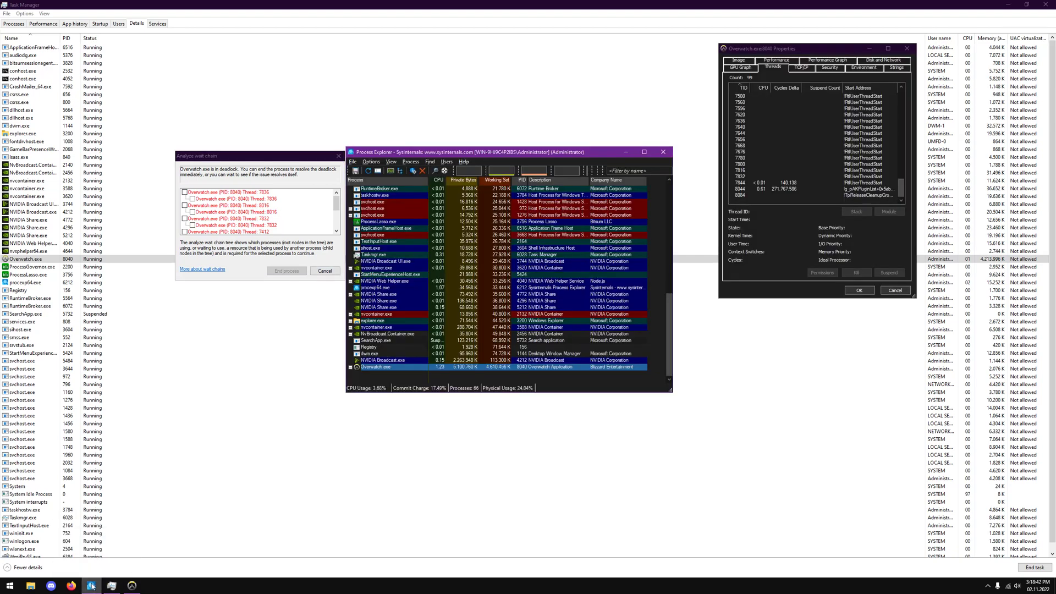
left_click(756, 177)
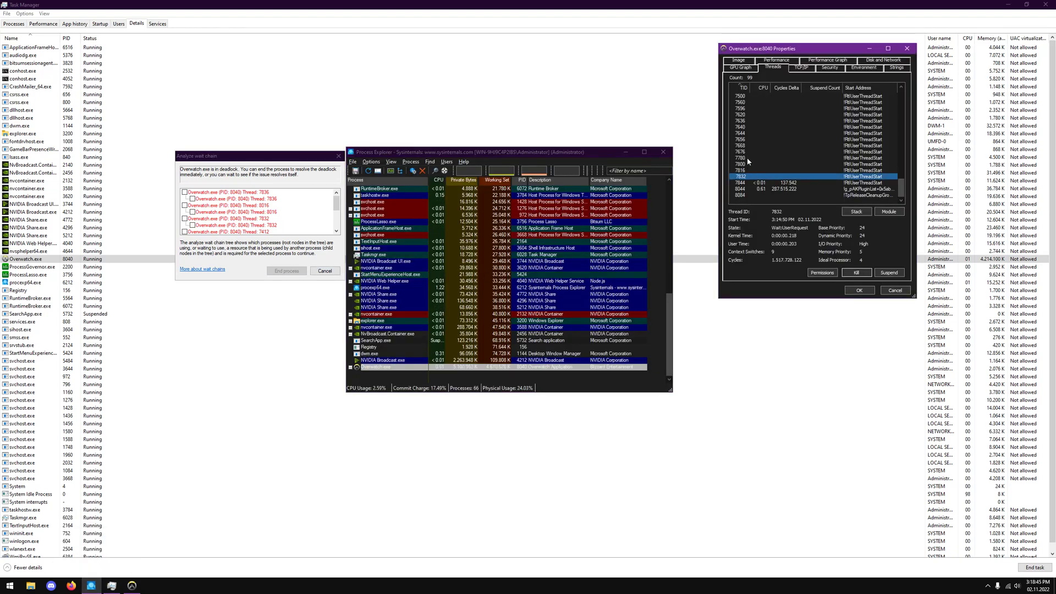
left_click(856, 272)
left_click(534, 325)
Look up the next deadlocked threads, then kill Overwatch threads 7412 and 7424
left_click(262, 225)
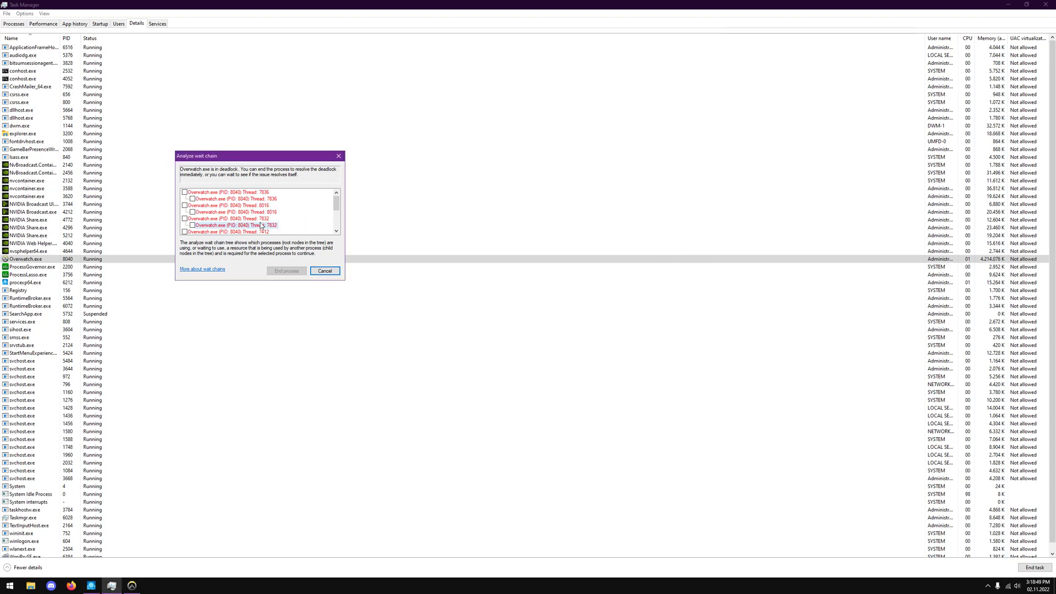
scroll(261, 224, "down", 3)
scroll(260, 213, "up", 1)
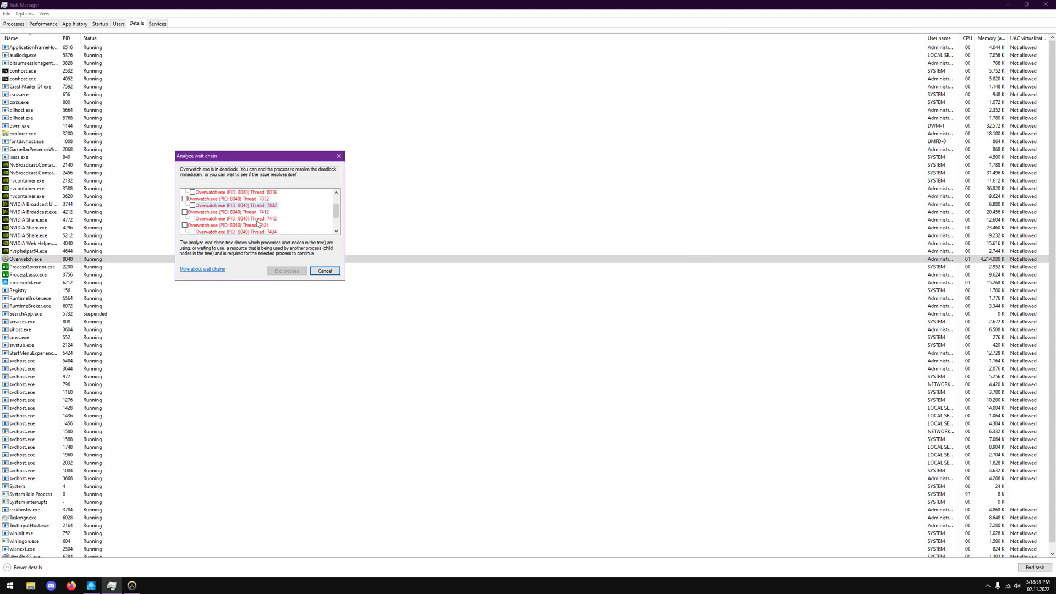
left_click(91, 586)
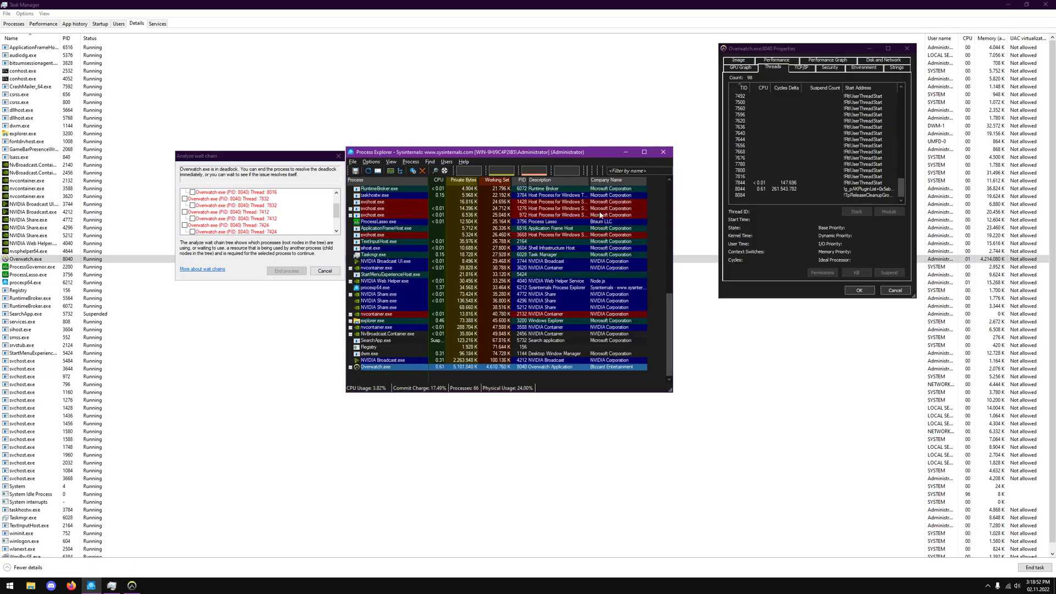
left_click(751, 164)
scroll(747, 138, "up", 4)
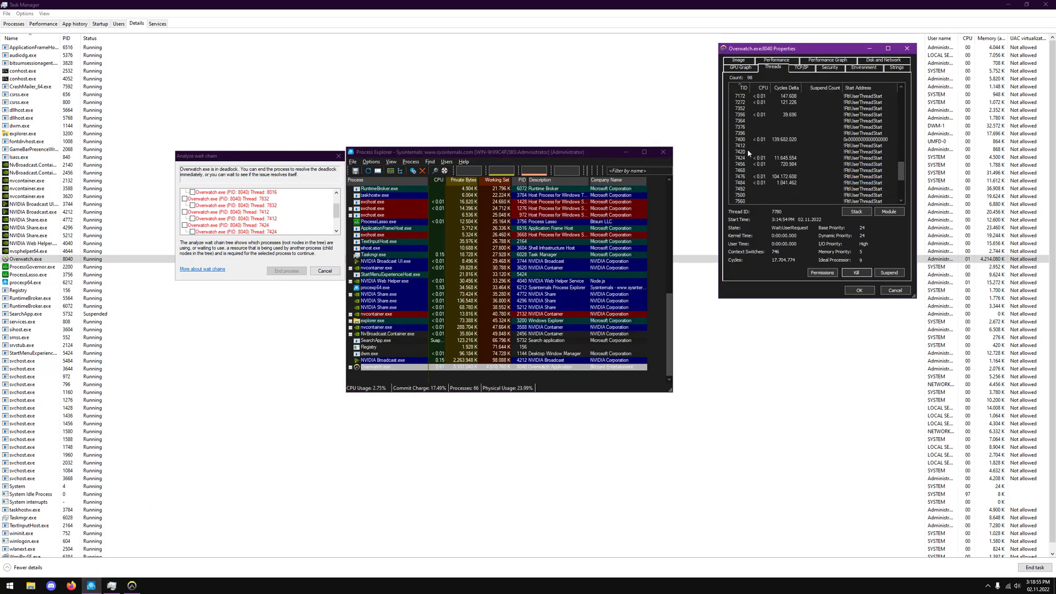
left_click(747, 145)
left_click(844, 272)
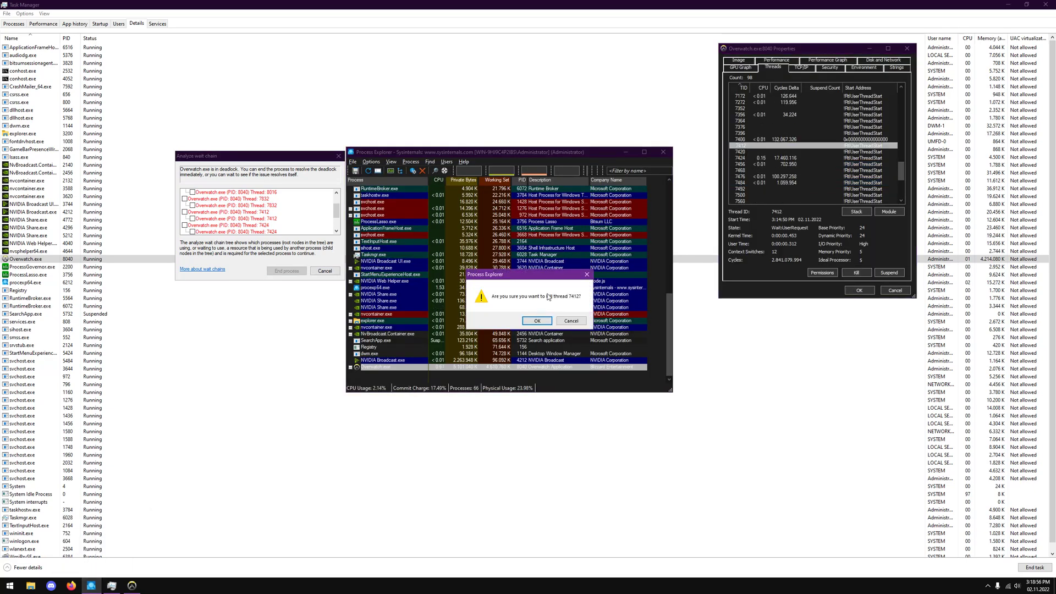
left_click(536, 324)
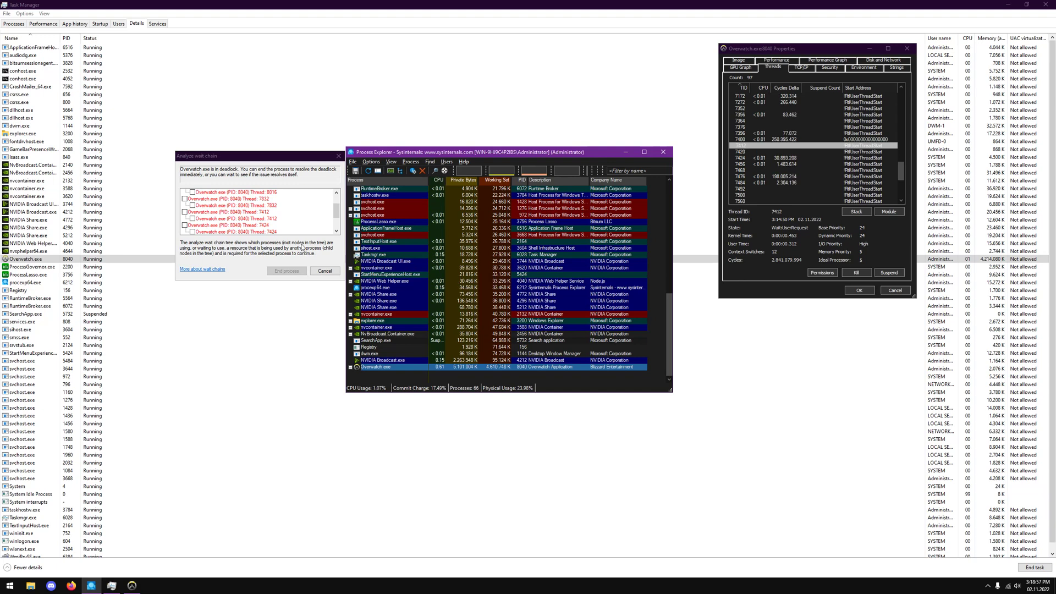
left_click(742, 152)
left_click(855, 272)
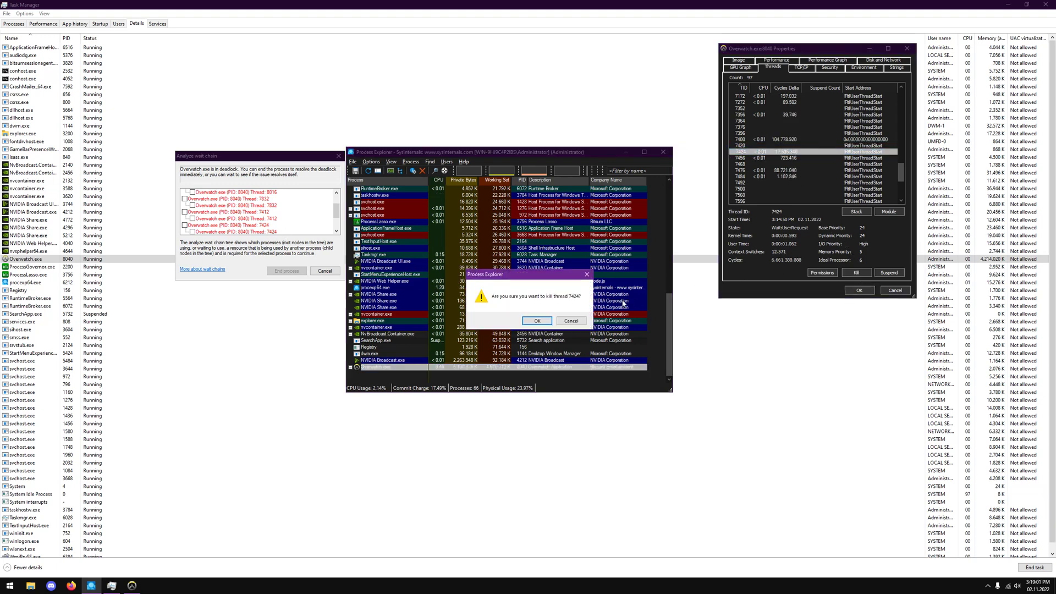
left_click(537, 323)
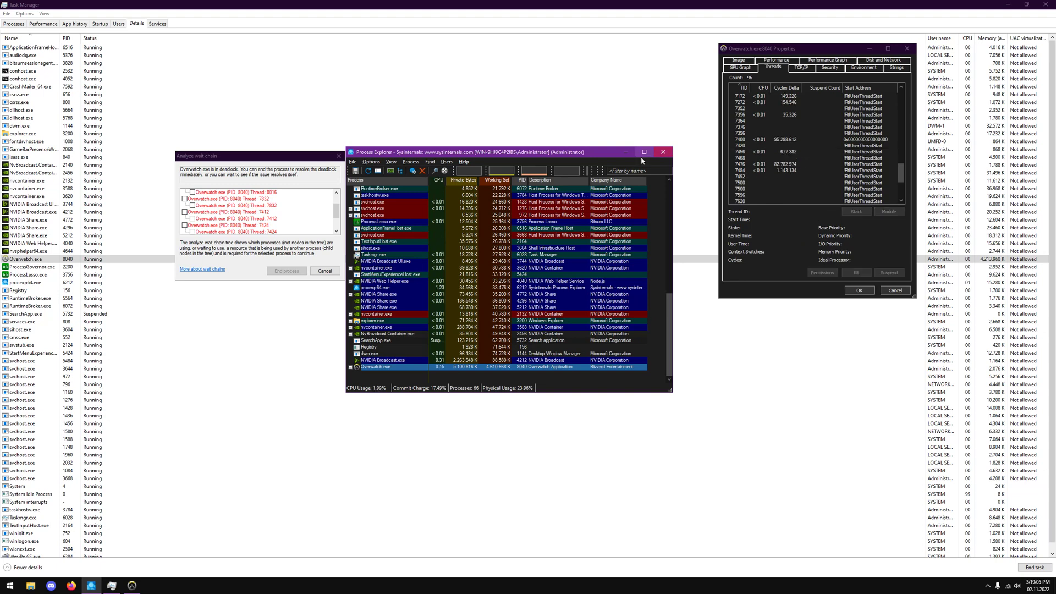
Rerun the Overwatch.exe wait chain analysis, now showing threads 2996, 2992 and 1504 waiting on network I/O
left_click(338, 155)
right_click(112, 260)
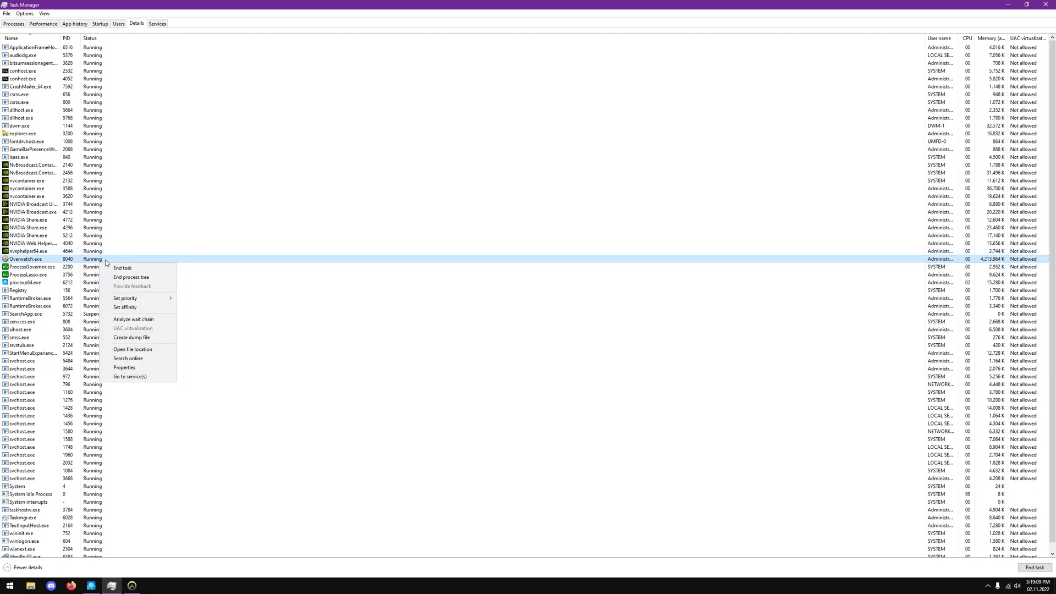
left_click(141, 318)
left_click_drag(130, 57, 268, 144)
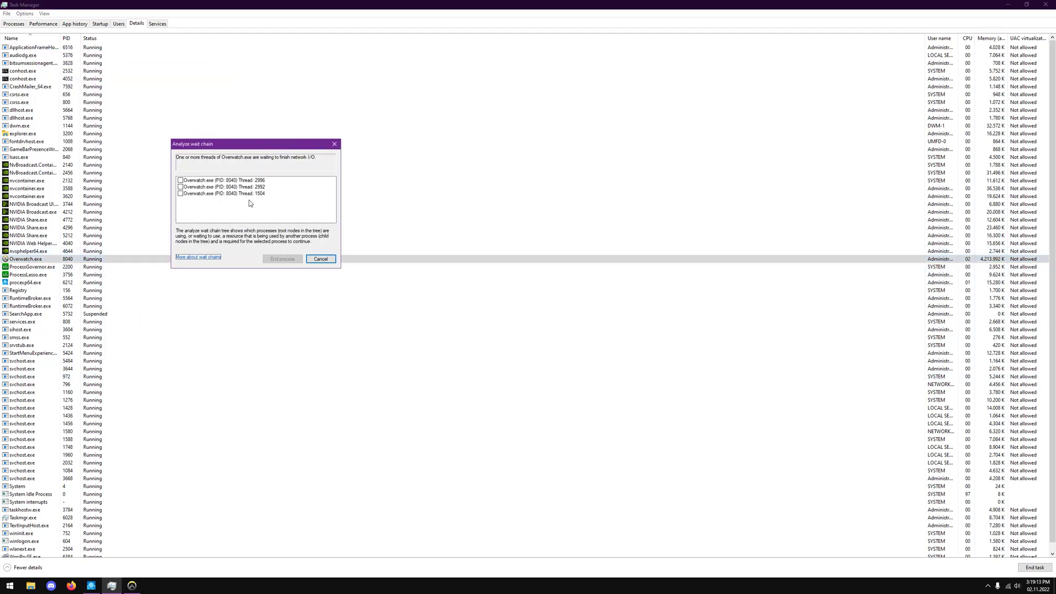